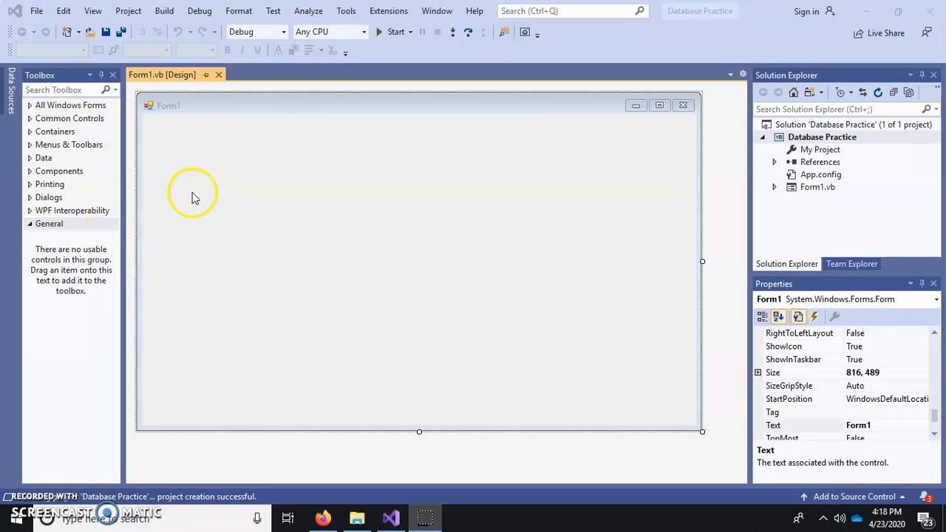
# Step: Start adding a new data source to the project, choosing the Database source type and the Dataset model
pyautogui.click(128, 11)
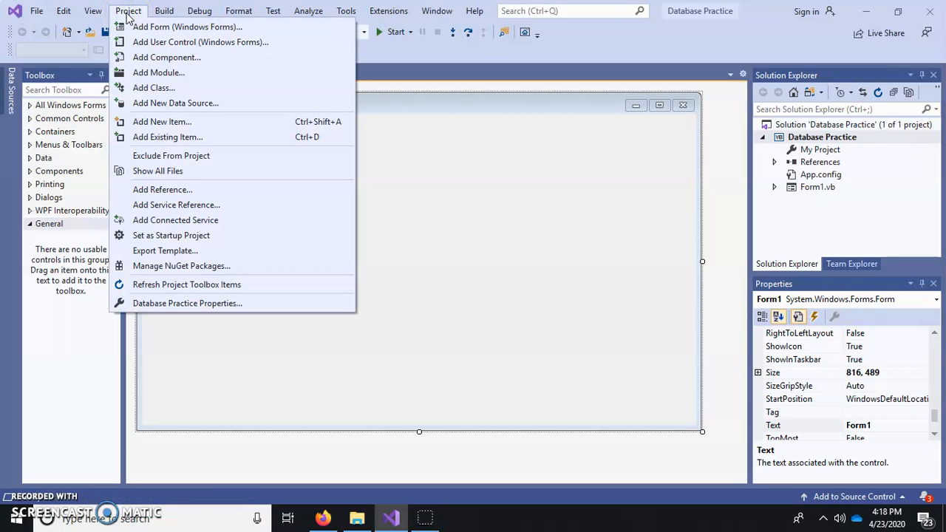
pyautogui.click(172, 103)
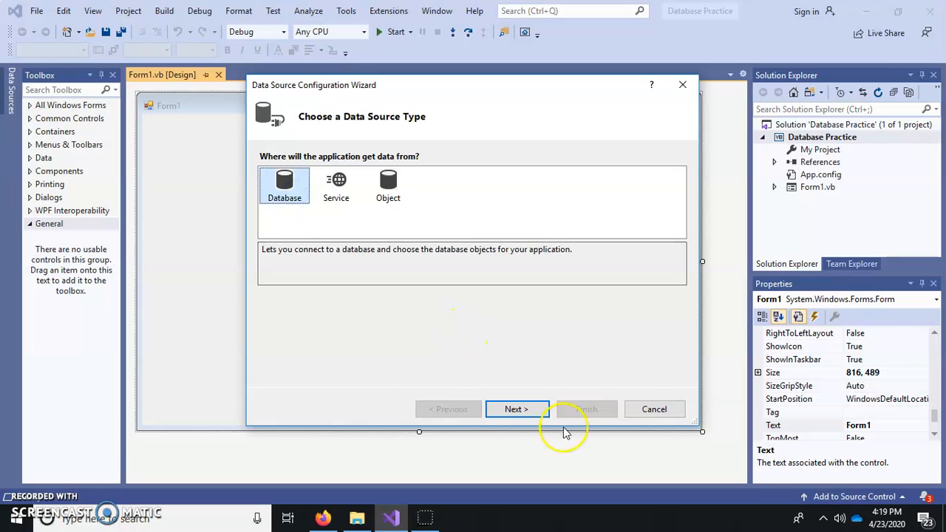
pyautogui.click(540, 412)
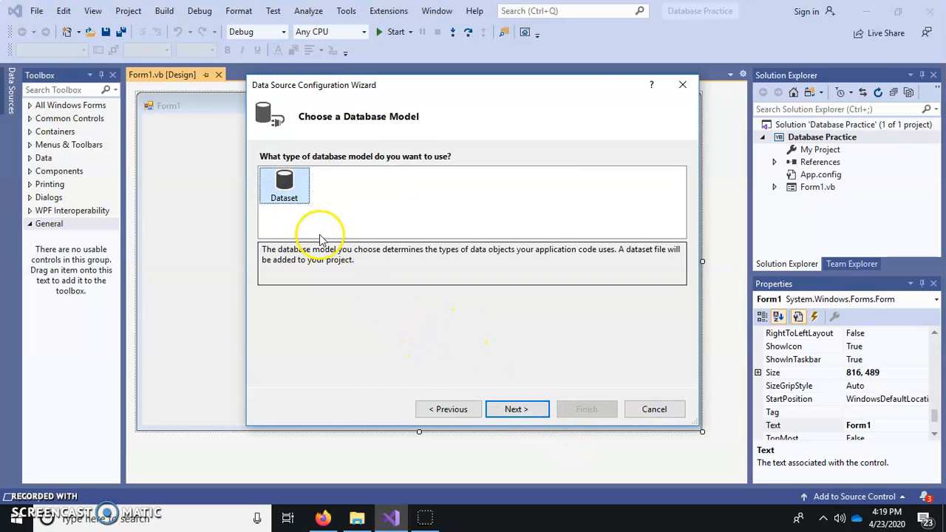
pyautogui.click(520, 408)
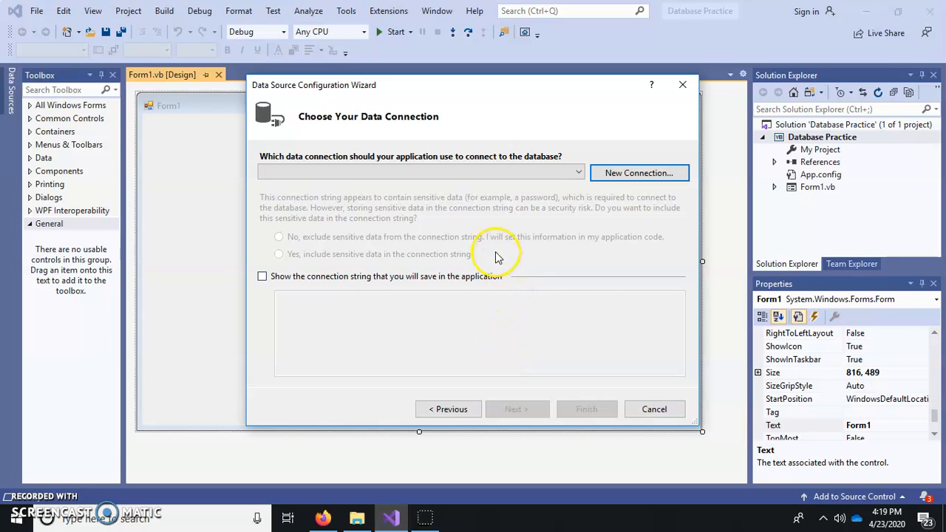
# Step: Set up a new Microsoft Access Database File connection to the Art database in the Desktop's Database Test Files folder
pyautogui.click(621, 177)
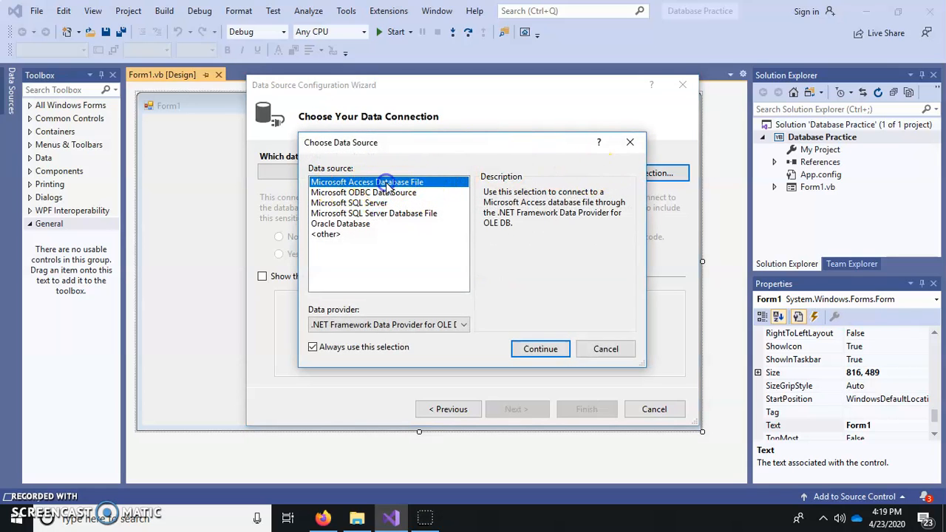
pyautogui.click(539, 349)
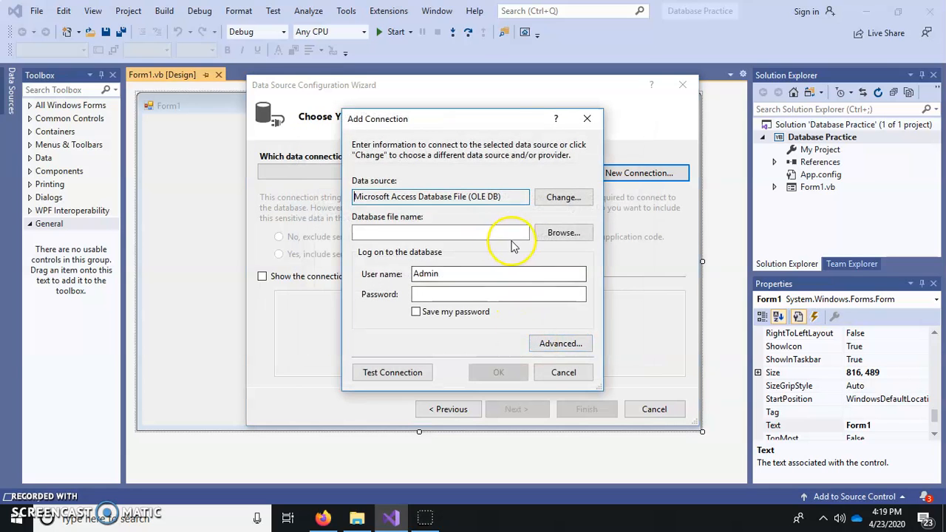
pyautogui.click(556, 235)
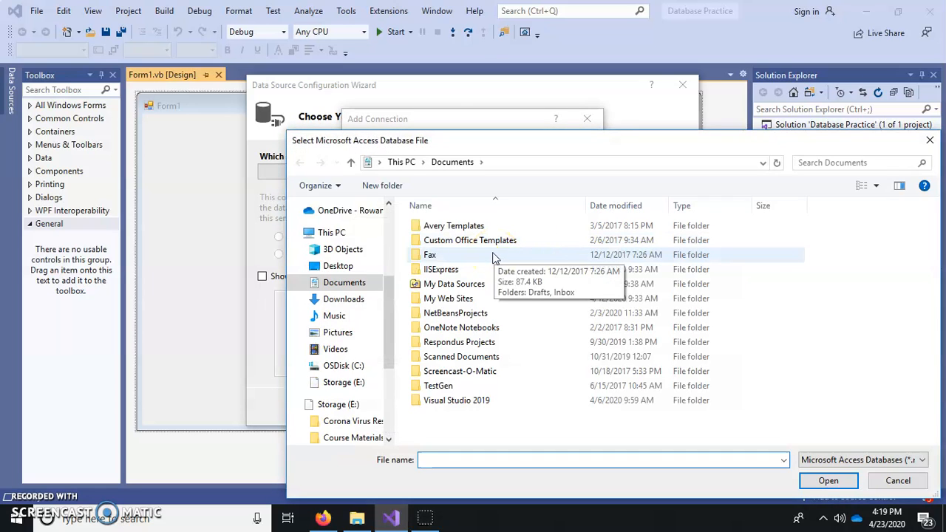
pyautogui.click(354, 267)
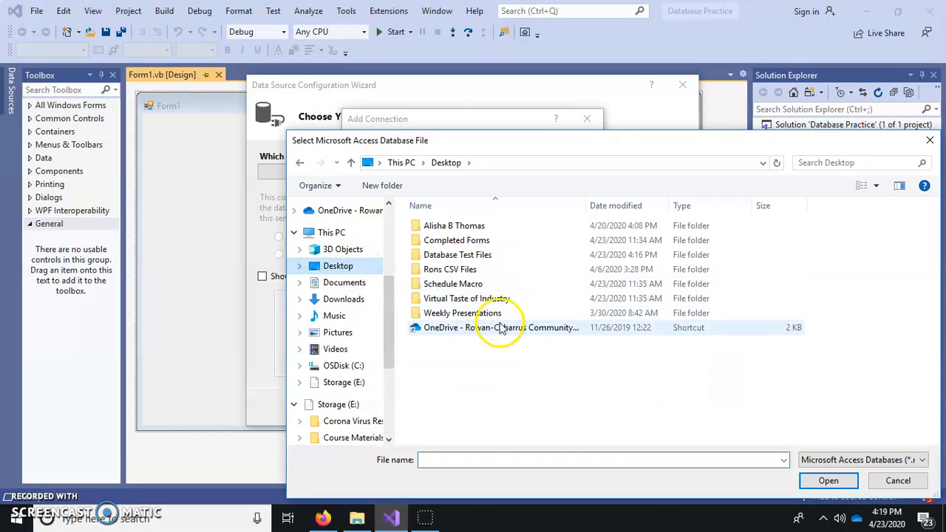
pyautogui.doubleClick(479, 256)
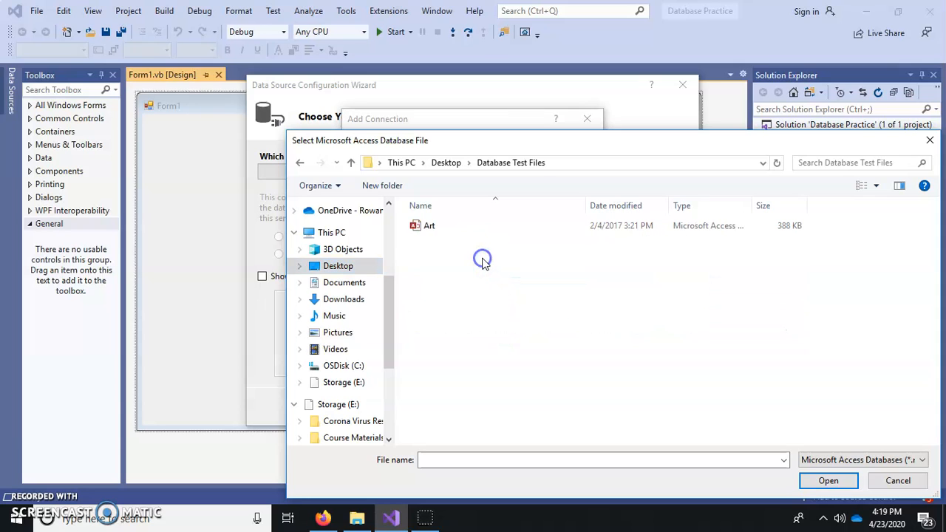
pyautogui.click(441, 232)
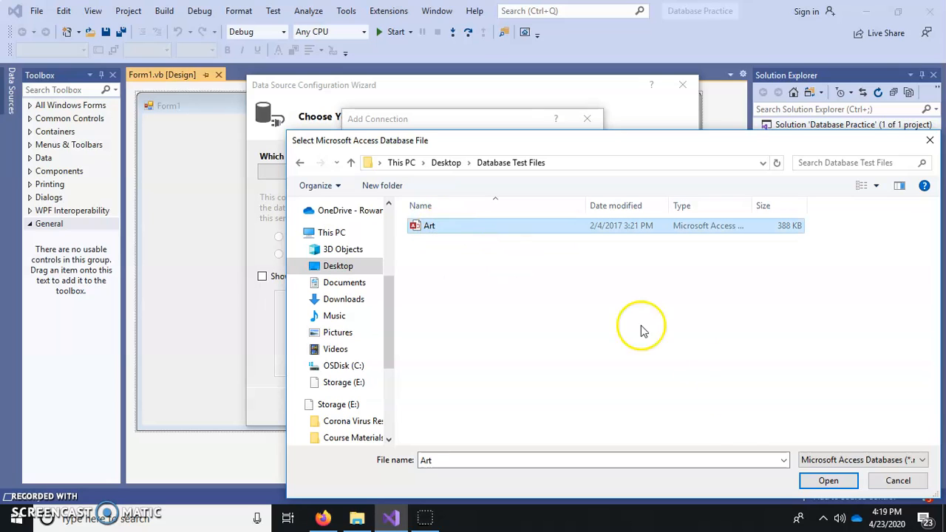
pyautogui.click(822, 482)
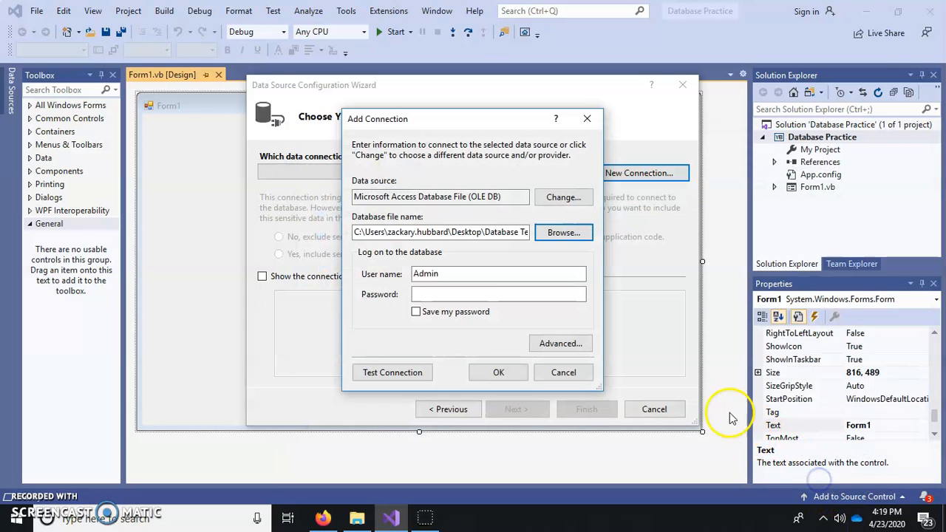
# Step: Test the connection to the Art database, dismiss the message, and cancel the data source setup
pyautogui.click(417, 371)
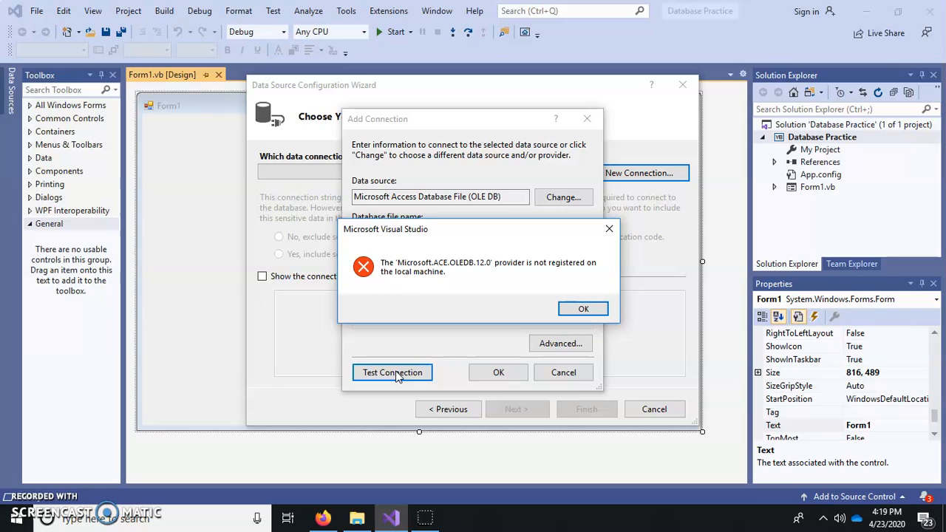
pyautogui.click(413, 343)
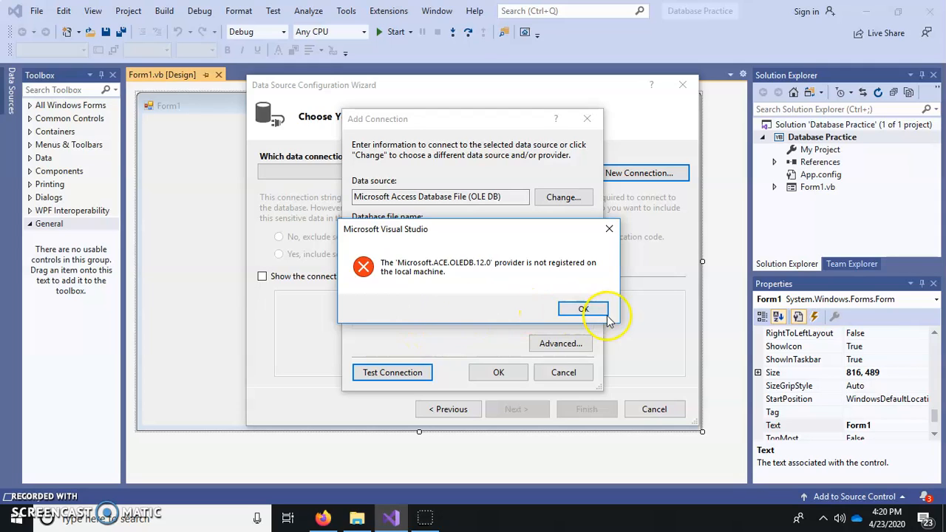
pyautogui.click(584, 309)
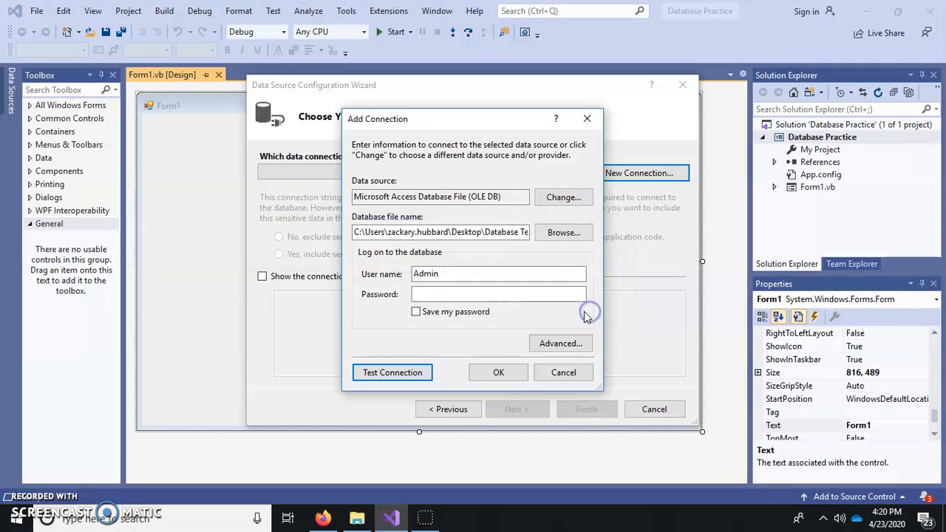
pyautogui.click(554, 373)
pyautogui.click(652, 409)
# Step: Switch to the desktop and open the Art database from the Database Test Files folder in Access
pyautogui.click(866, 10)
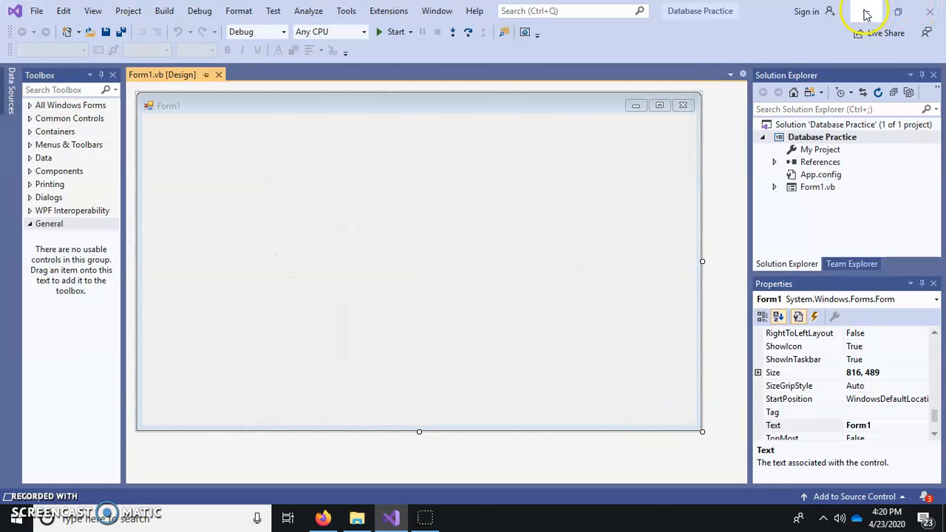
pyautogui.click(863, 9)
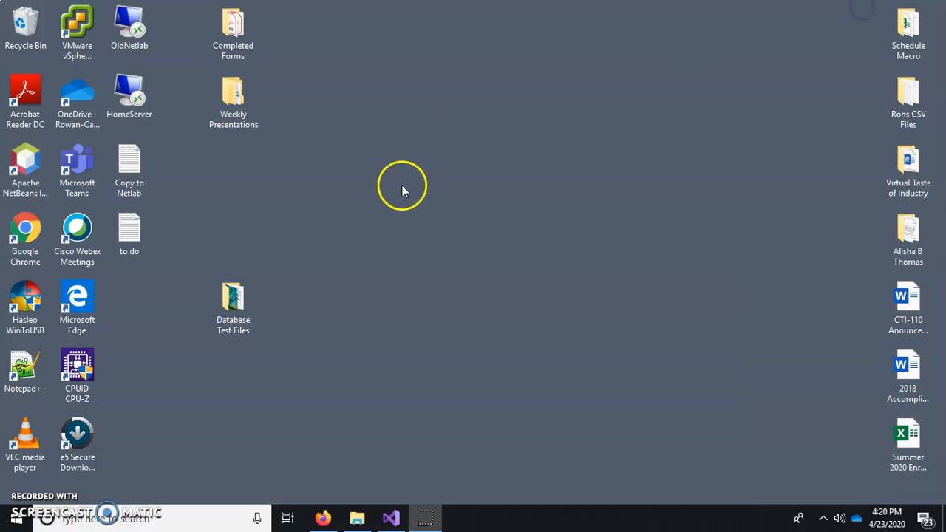
pyautogui.doubleClick(233, 300)
pyautogui.click(217, 206)
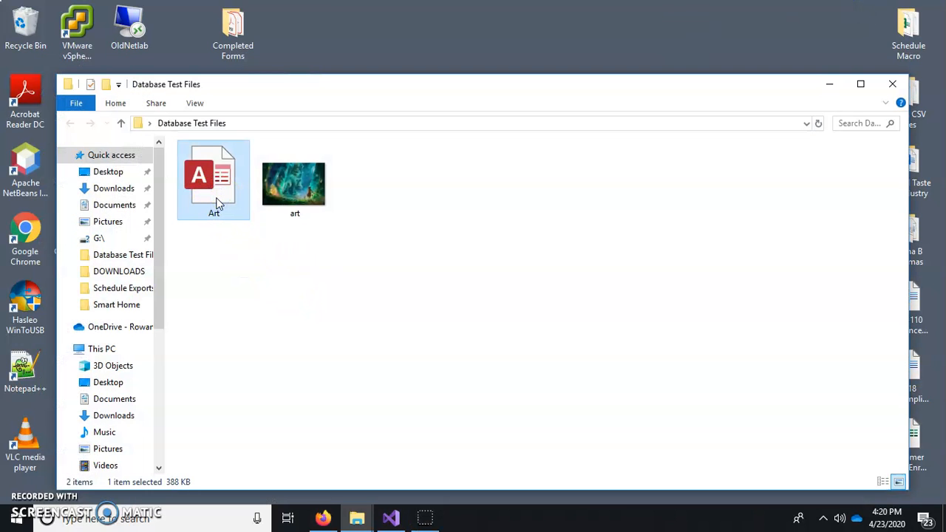
pyautogui.doubleClick(217, 200)
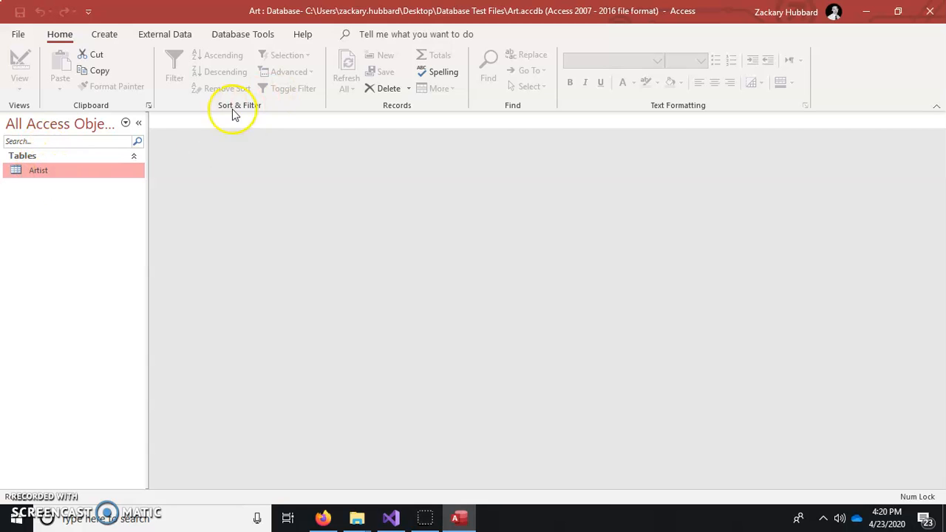
# Step: Save a copy of the database as Art in Access 2002-2003 format in the Desktop's Database Test Files folder, and close Access
pyautogui.click(24, 38)
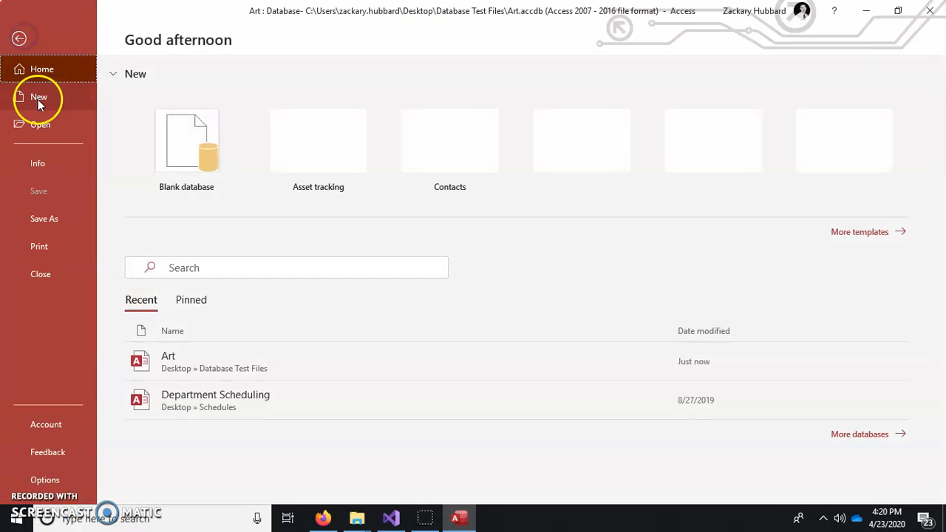
pyautogui.click(57, 211)
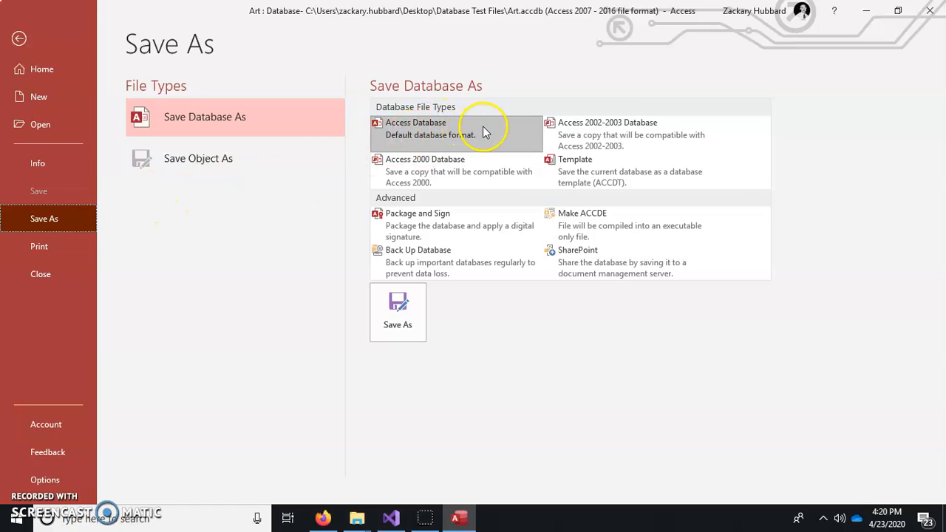
pyautogui.click(624, 140)
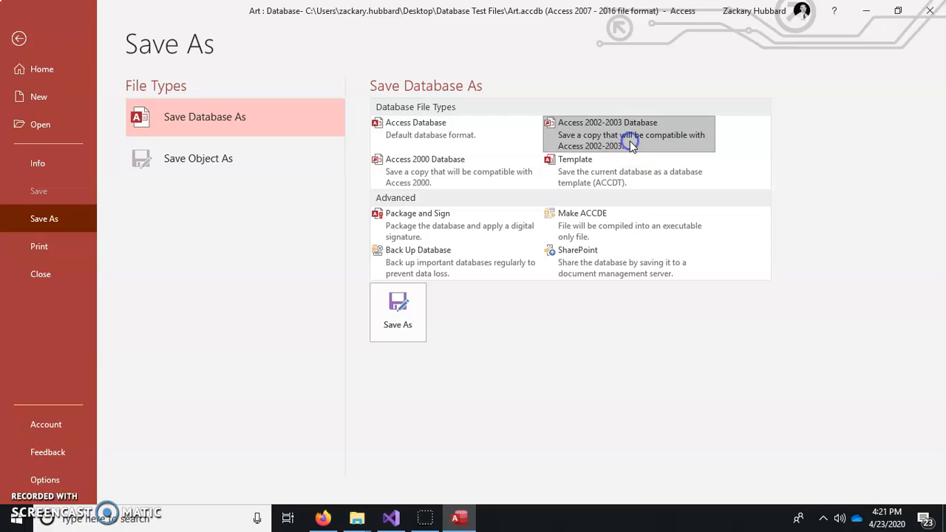
pyautogui.click(399, 307)
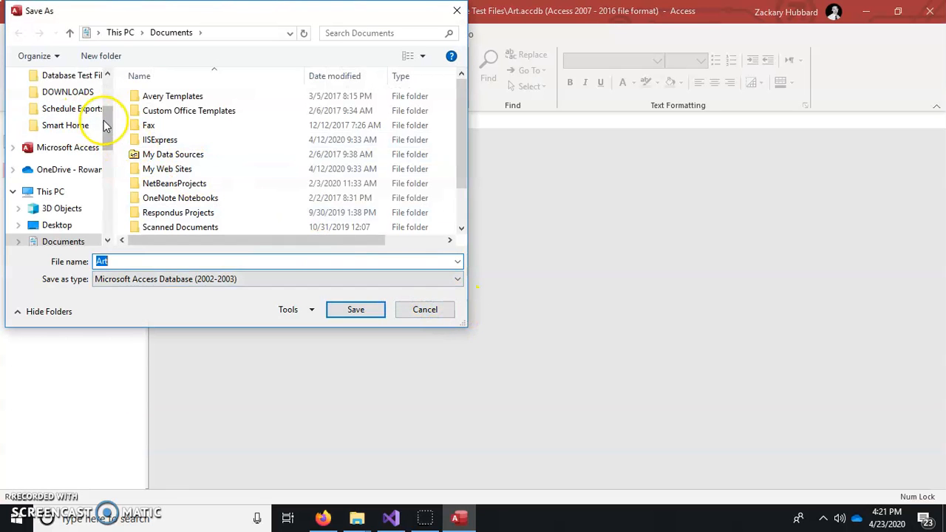
pyautogui.click(106, 87)
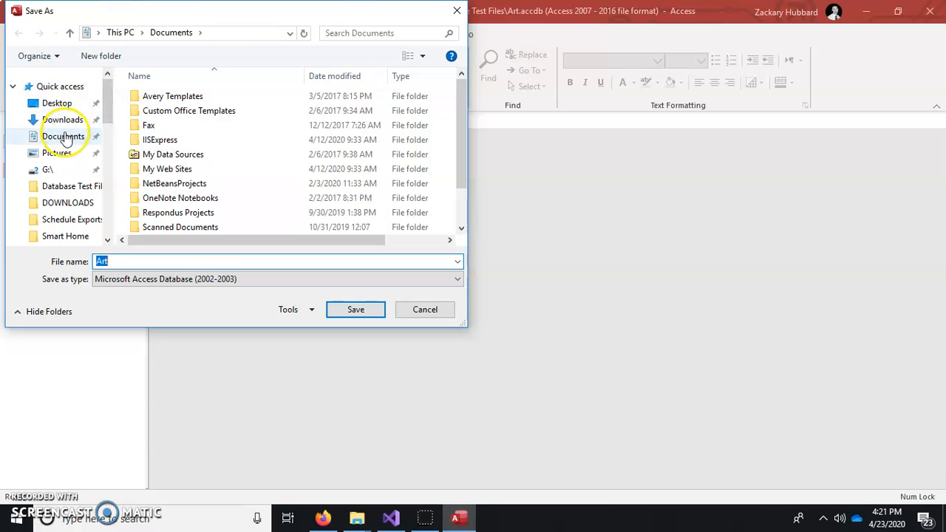
pyautogui.click(62, 106)
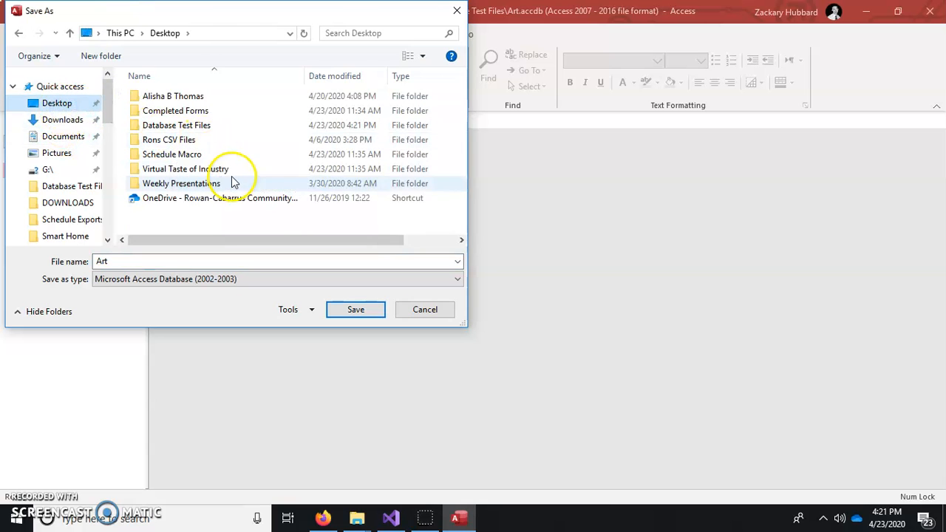
pyautogui.doubleClick(207, 127)
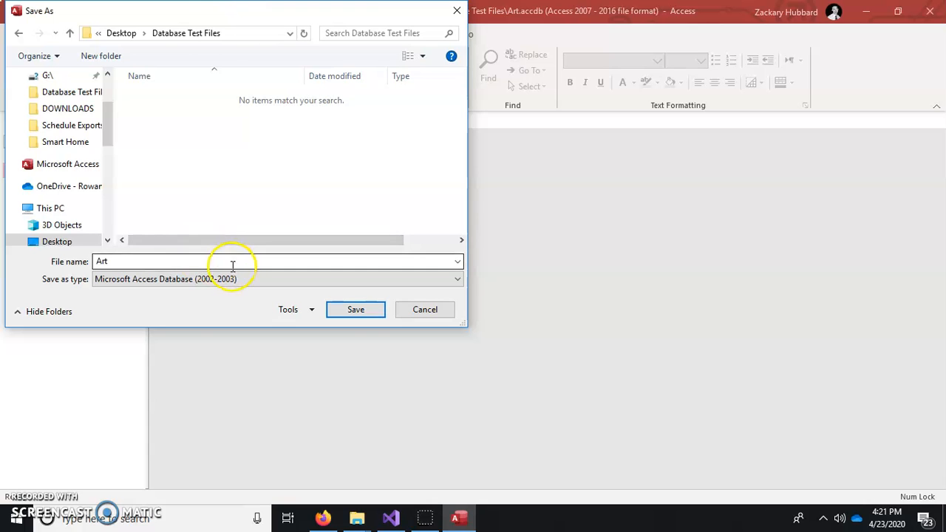
pyautogui.click(112, 282)
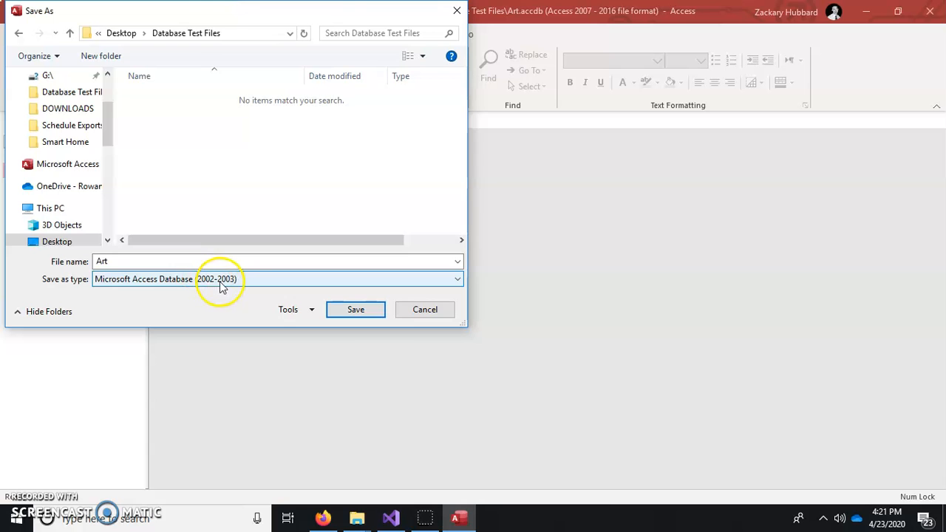
pyautogui.click(351, 311)
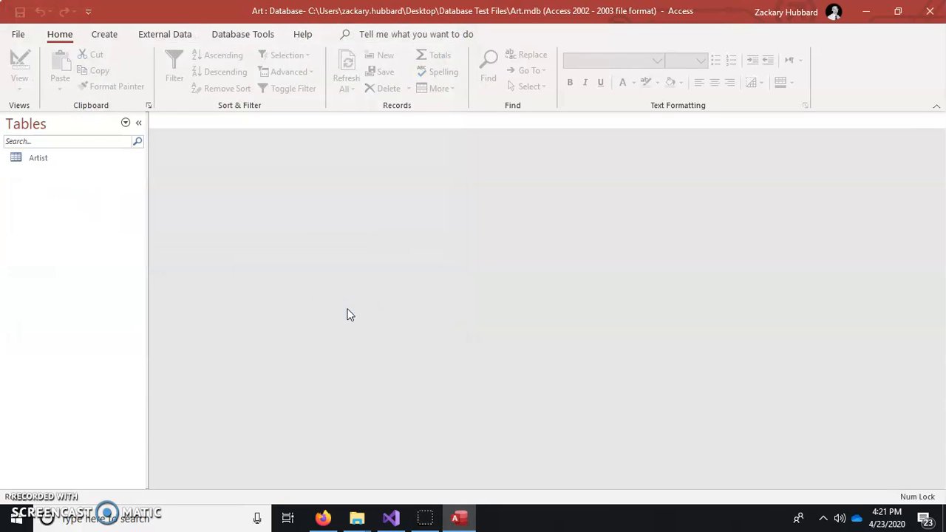
pyautogui.click(928, 16)
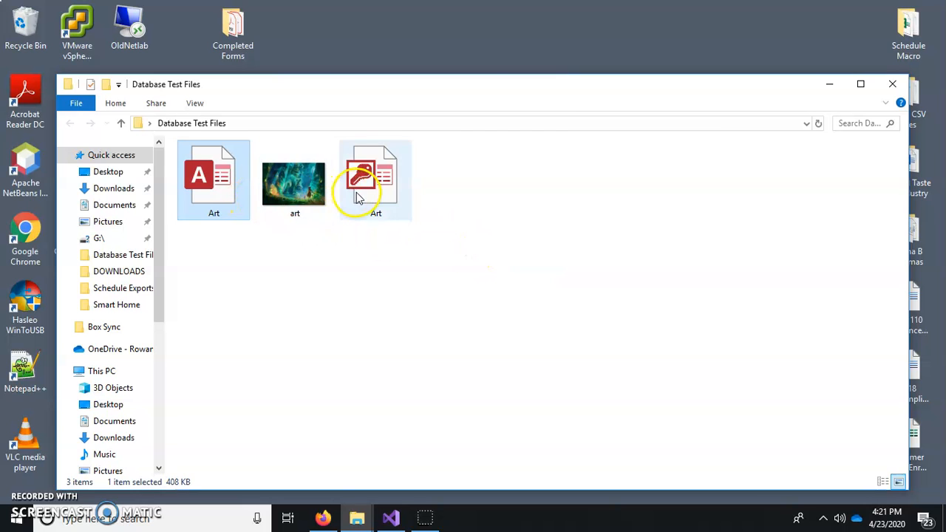
# Step: Show the Database Test Files folder in Details view and widen the Type column to compare the files
pyautogui.click(196, 103)
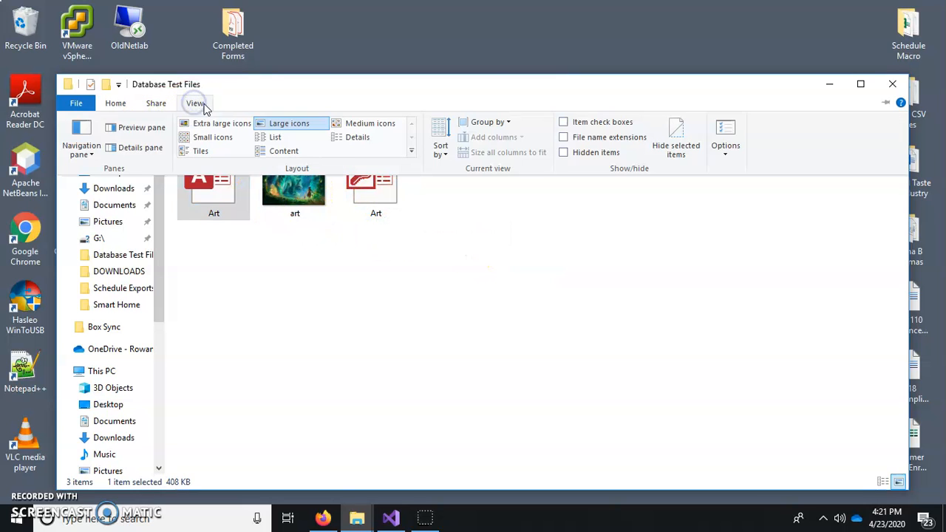
pyautogui.click(346, 139)
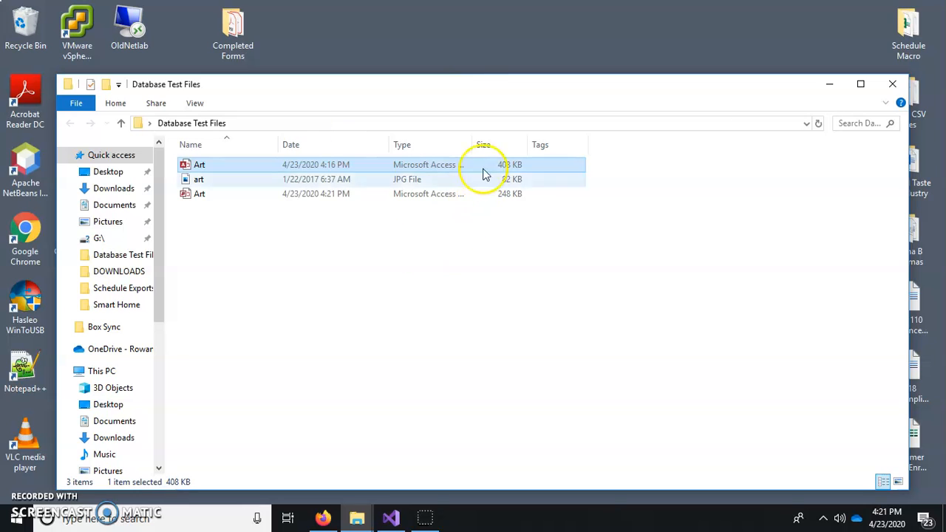
pyautogui.moveTo(473, 144); pyautogui.dragTo(551, 146)
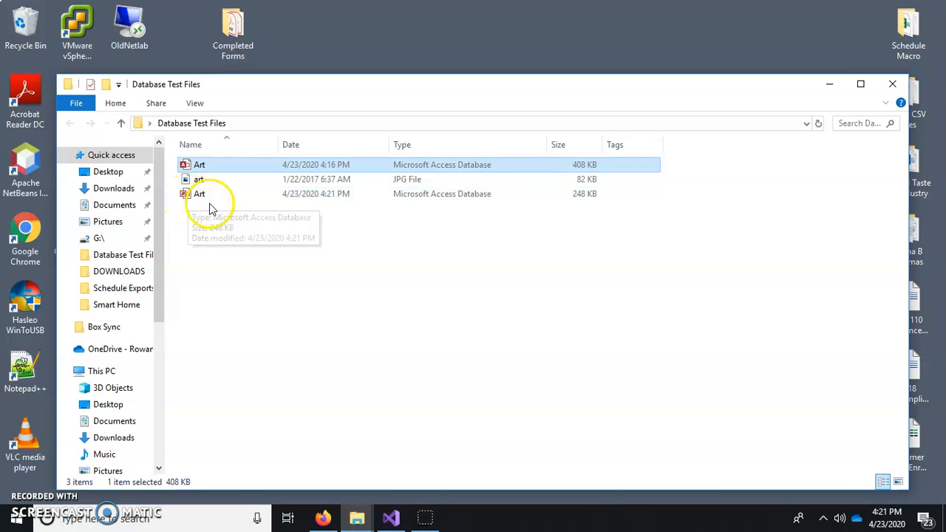
# Step: Switch to Visual Studio and begin adding a new data source with the Database type and the Dataset model
pyautogui.click(392, 519)
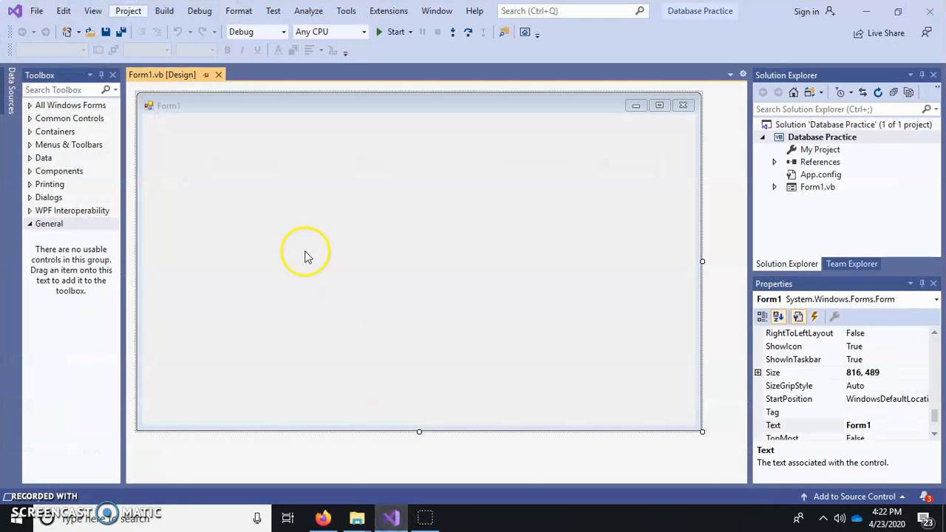
pyautogui.click(128, 13)
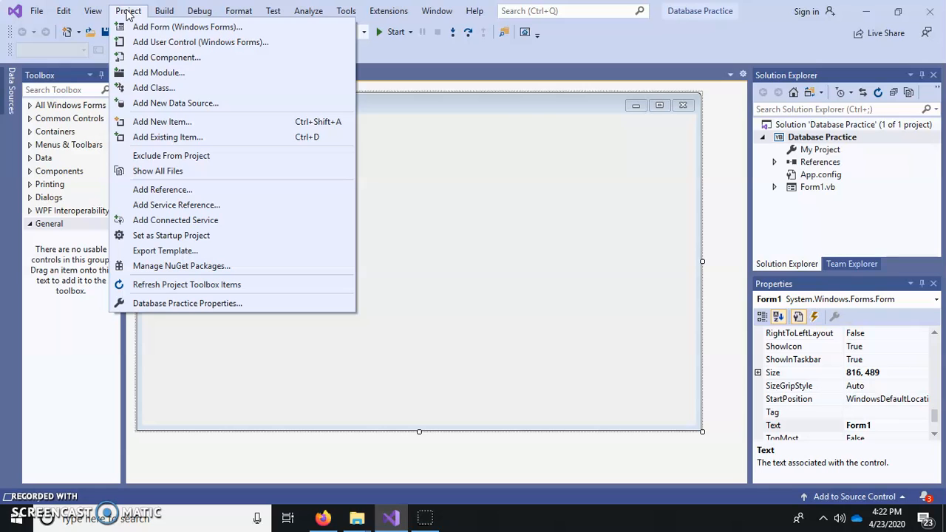
pyautogui.click(168, 106)
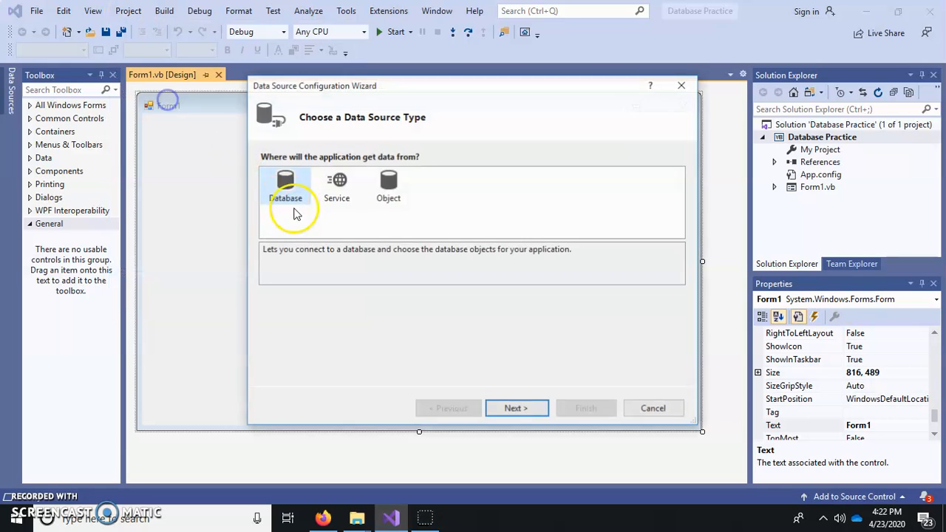
pyautogui.click(539, 415)
pyautogui.click(537, 414)
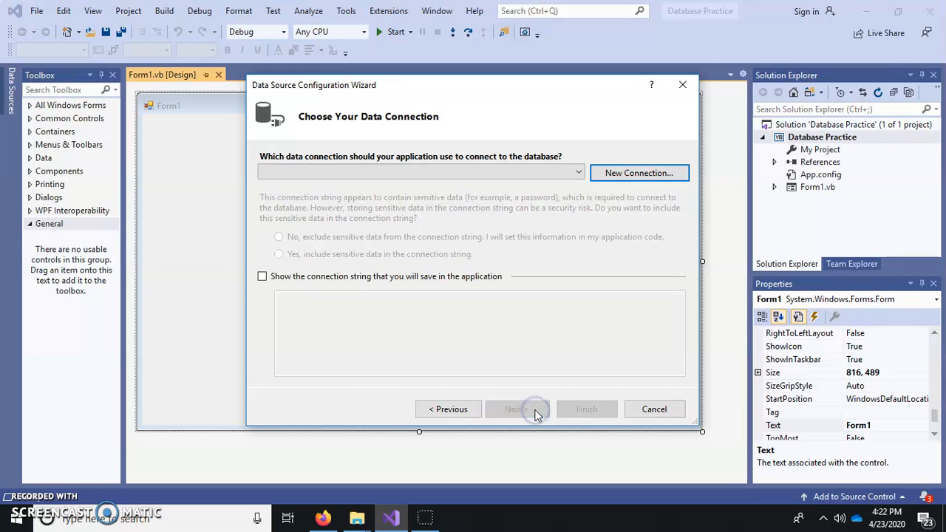
# Step: Set up a new Microsoft Access Database File connection to the 248 KB Art file in Database Test Files, and test the connection
pyautogui.click(634, 175)
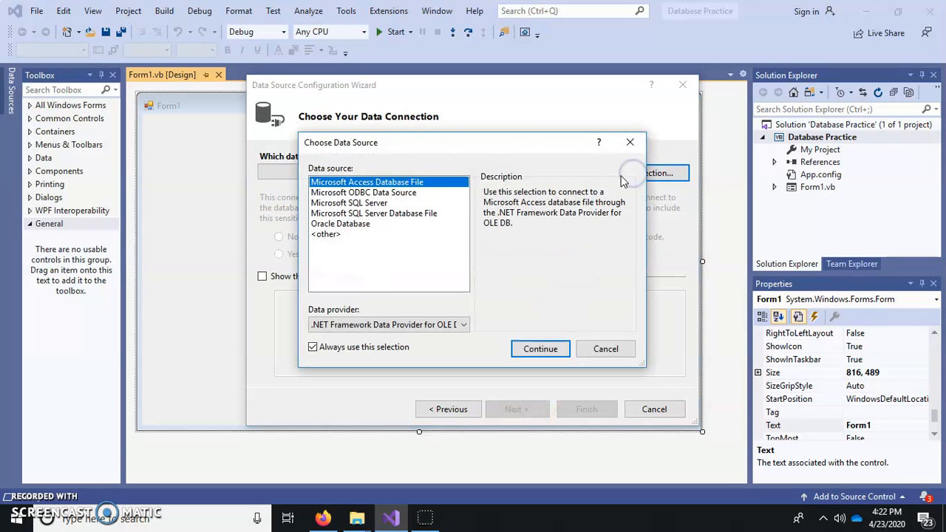
pyautogui.click(542, 350)
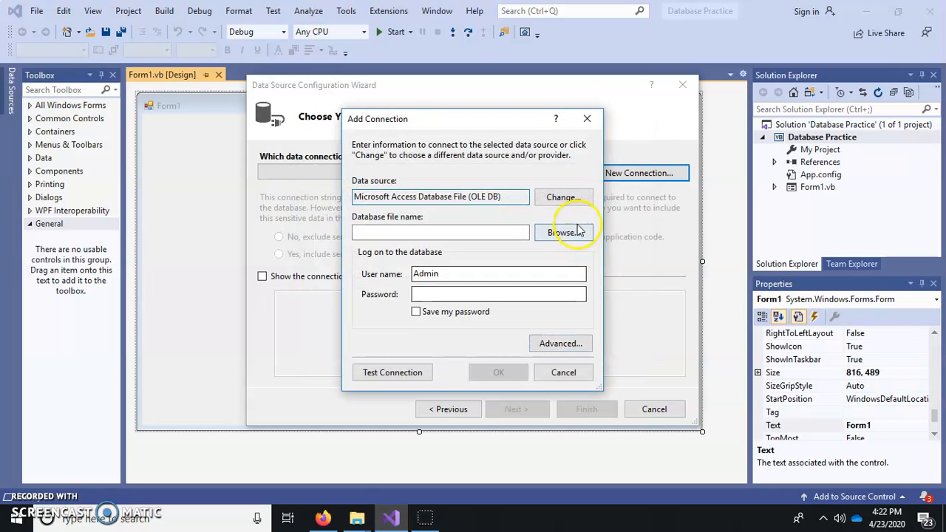
pyautogui.click(562, 240)
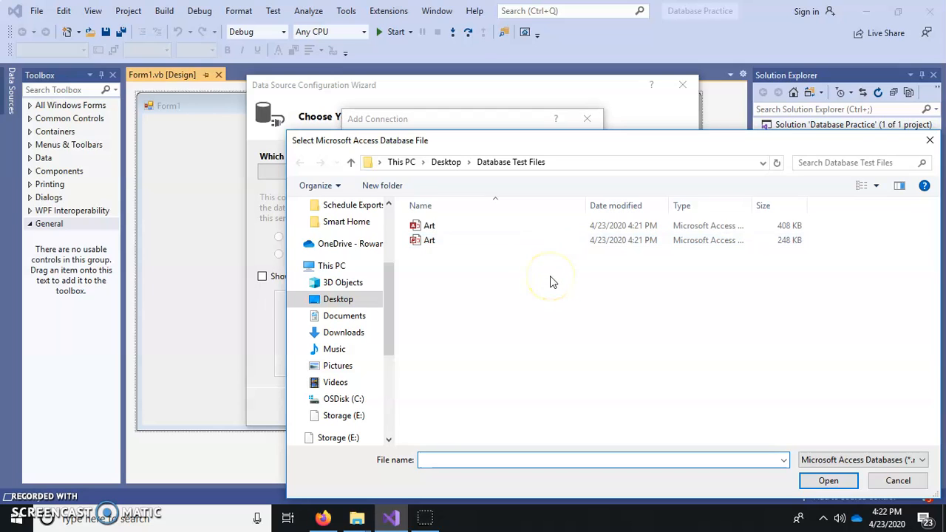
pyautogui.click(435, 244)
pyautogui.click(826, 482)
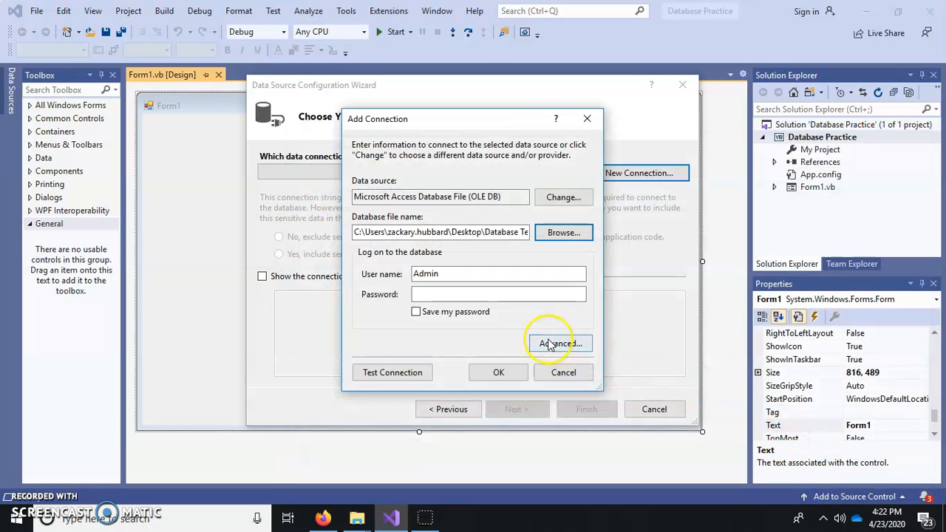
pyautogui.click(411, 372)
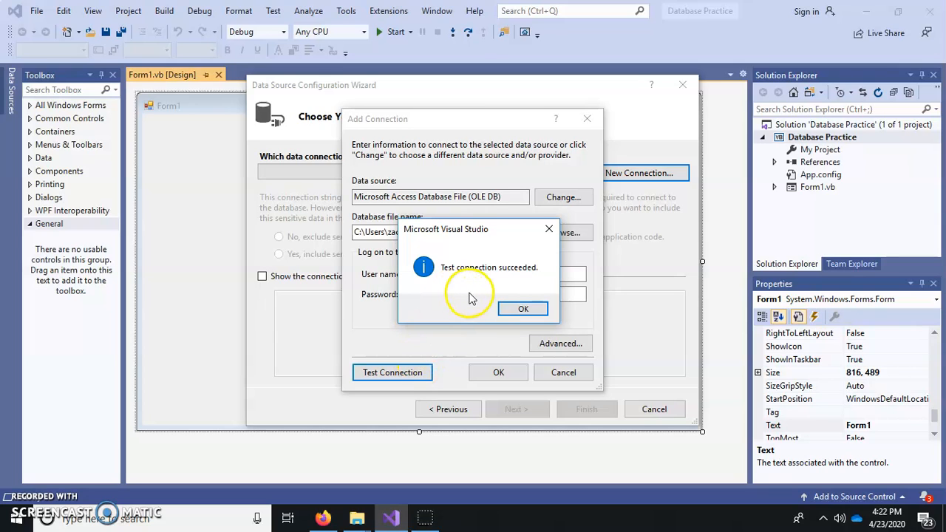
pyautogui.click(515, 311)
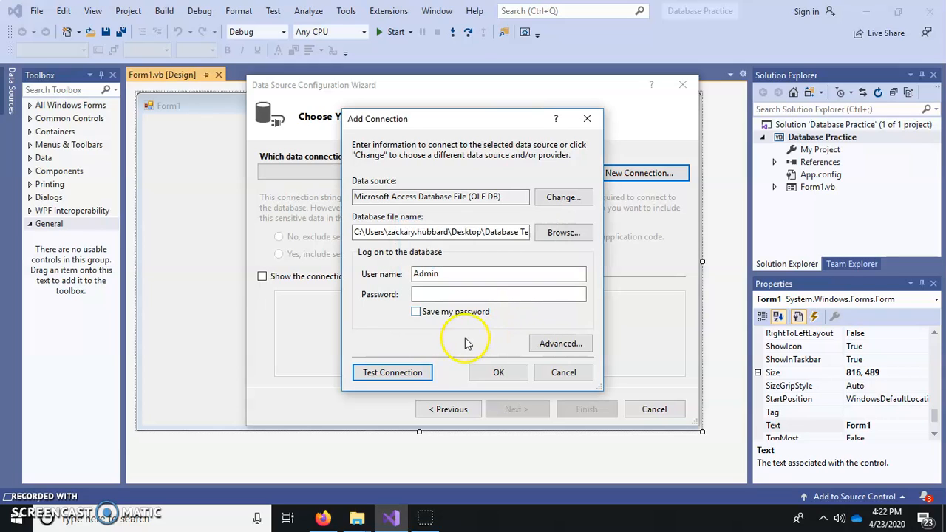
# Step: Select Microsoft.Jet.OLEDB.4.0 as the provider in the connection's advanced properties, and test the connection again
pyautogui.click(565, 346)
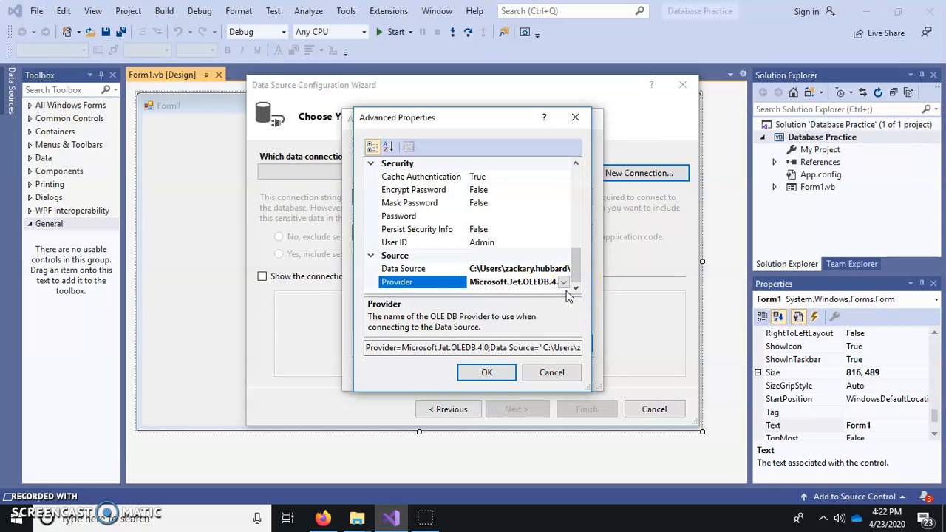
pyautogui.click(564, 284)
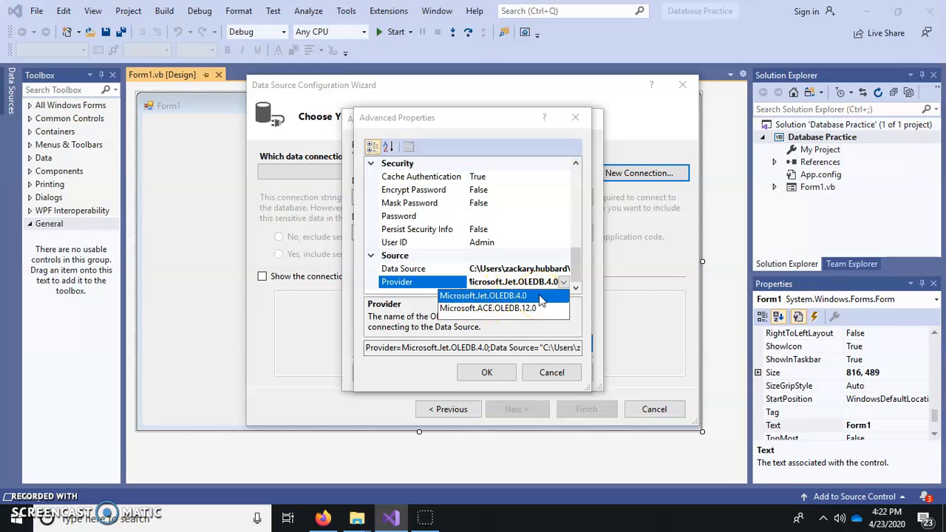
pyautogui.click(541, 297)
pyautogui.click(494, 373)
pyautogui.click(499, 375)
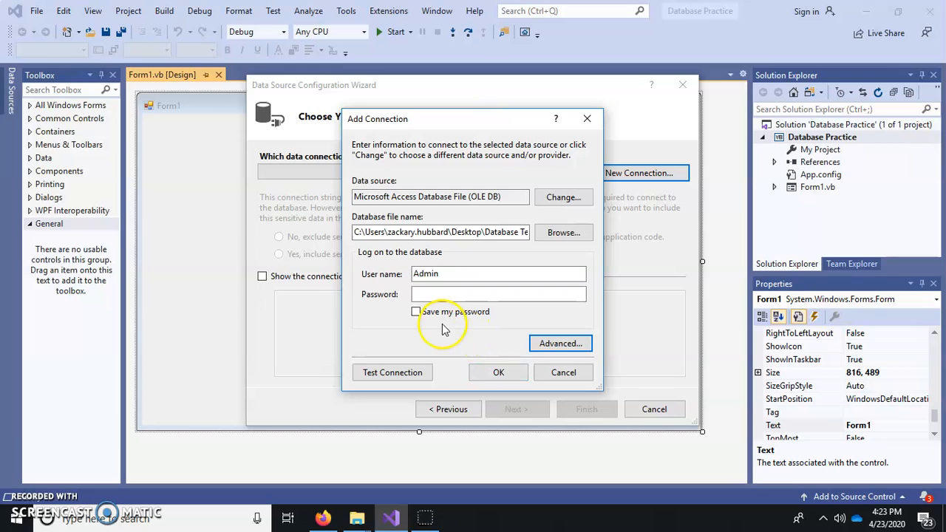
pyautogui.click(400, 372)
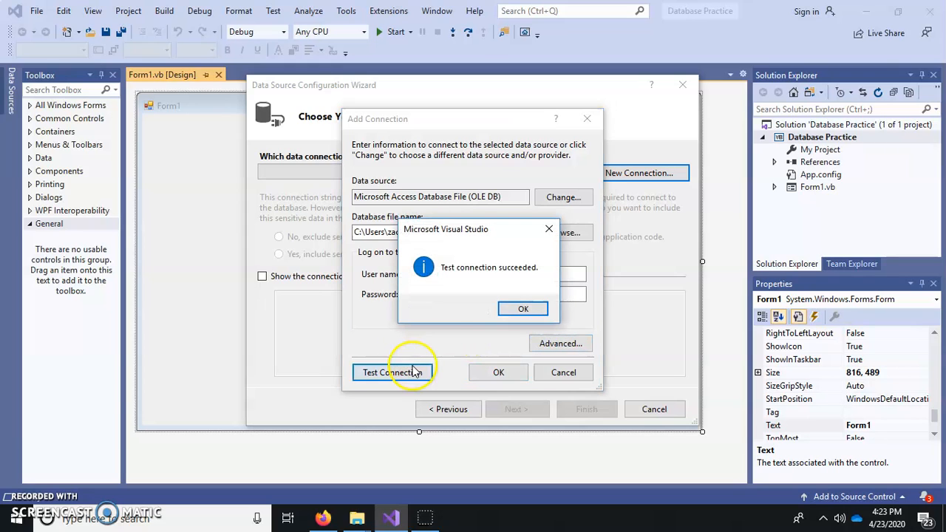